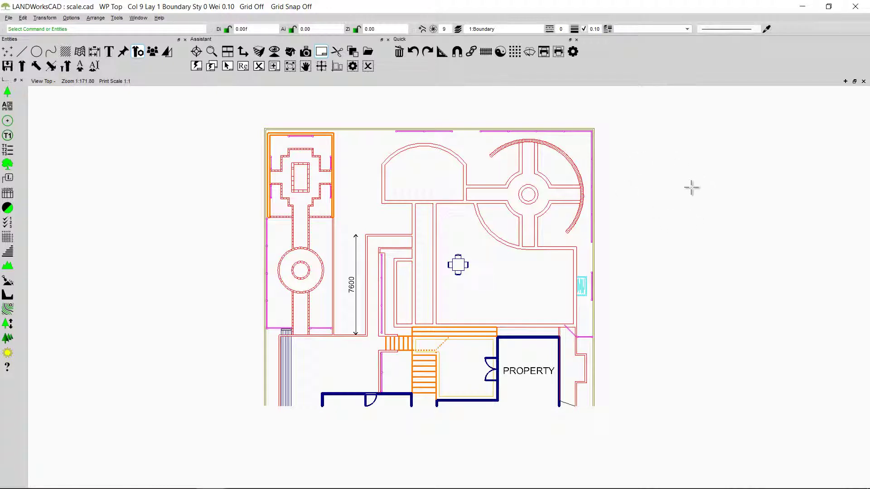
- Choose the CAD-International-A3 title sheet component to insert by origin at scale 1
{"action": "left_click", "coordinate": [139, 52]}
{"action": "left_click", "coordinate": [21, 66]}
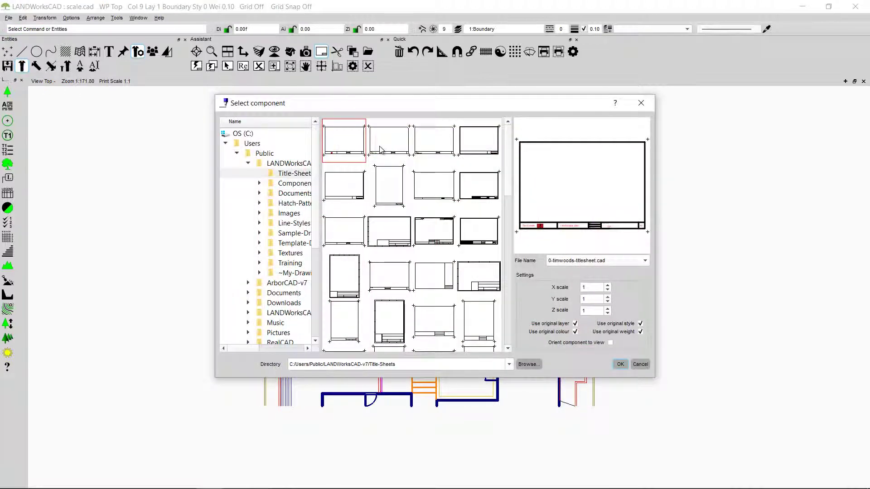
{"action": "left_click", "coordinate": [382, 149]}
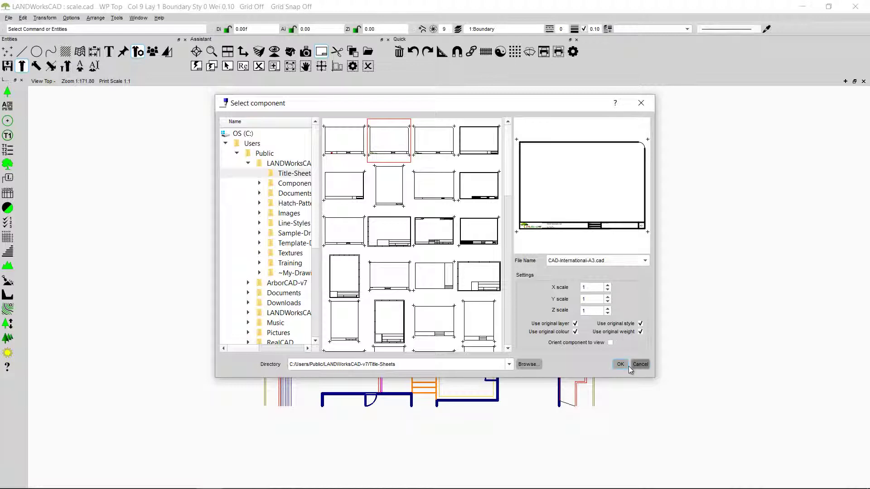
{"action": "left_click", "coordinate": [621, 365]}
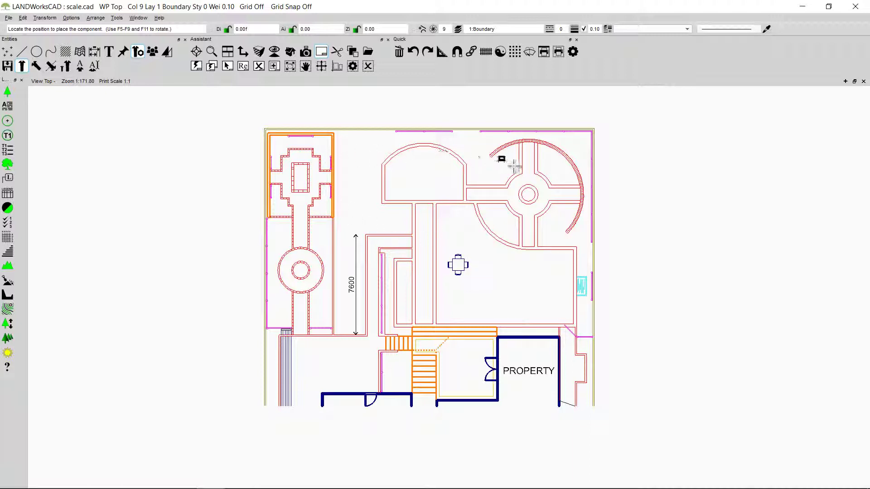
- Place the A3 title sheet component on the table in the garden plan
{"action": "scroll", "coordinate": [508, 382], "scroll_direction": "up", "scroll_amount": 1}
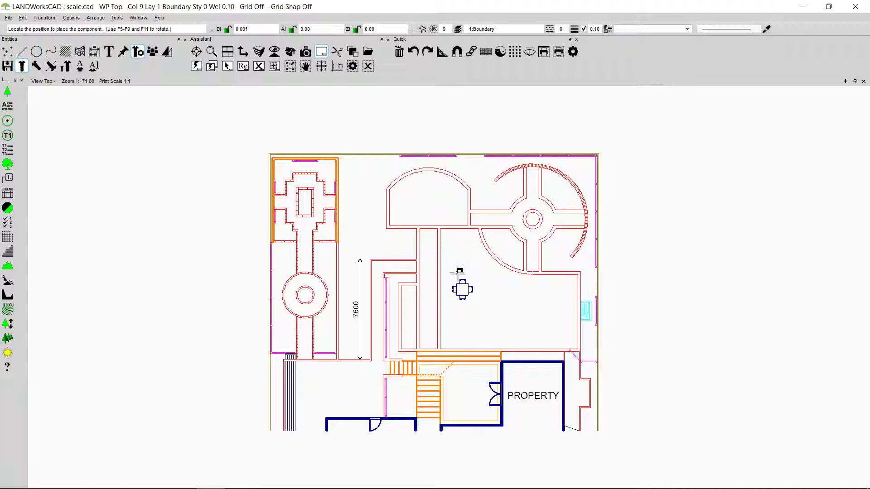
{"action": "scroll", "coordinate": [458, 281], "scroll_direction": "up", "scroll_amount": 2}
{"action": "left_click", "coordinate": [472, 313]}
- Zoom and pan back out to show the whole garden plan
{"action": "middle_click_drag", "start_coordinate": [471, 312], "coordinate": [598, 268]}
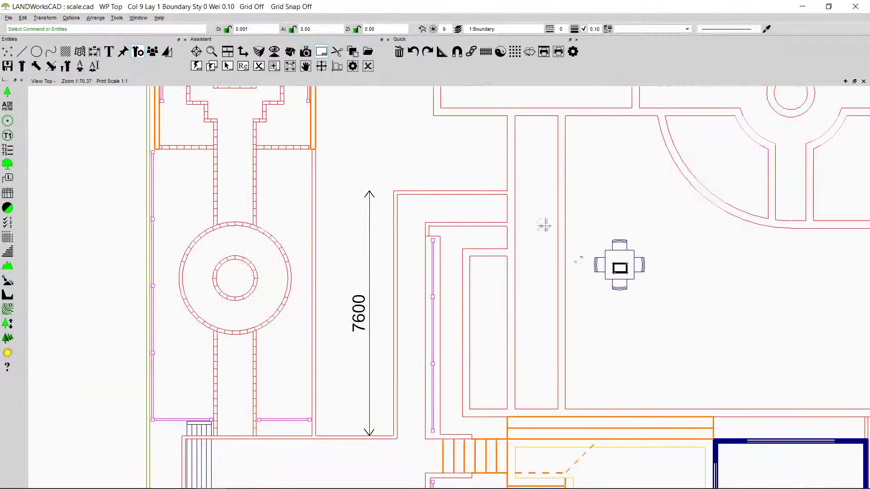
{"action": "scroll", "coordinate": [598, 268], "scroll_direction": "up", "scroll_amount": 4}
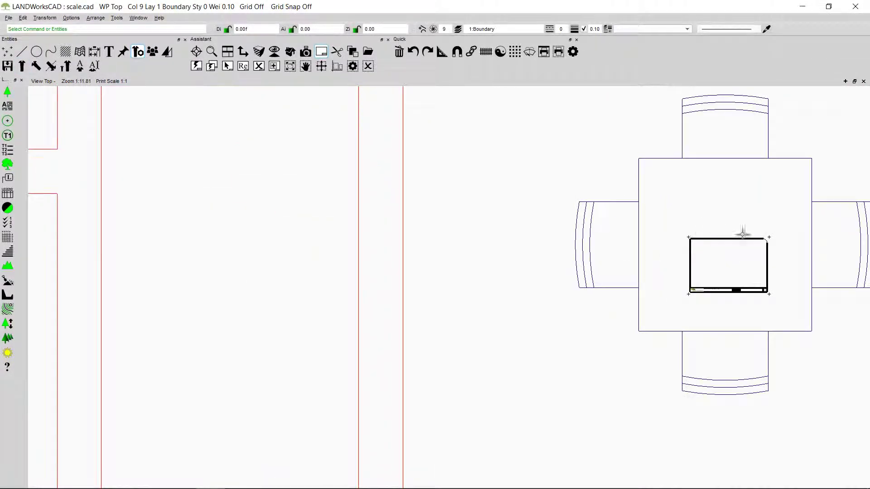
{"action": "scroll", "coordinate": [725, 286], "scroll_direction": "down", "scroll_amount": 2}
{"action": "scroll", "coordinate": [723, 284], "scroll_direction": "down", "scroll_amount": 4}
{"action": "middle_click_drag", "start_coordinate": [743, 305], "coordinate": [481, 289]}
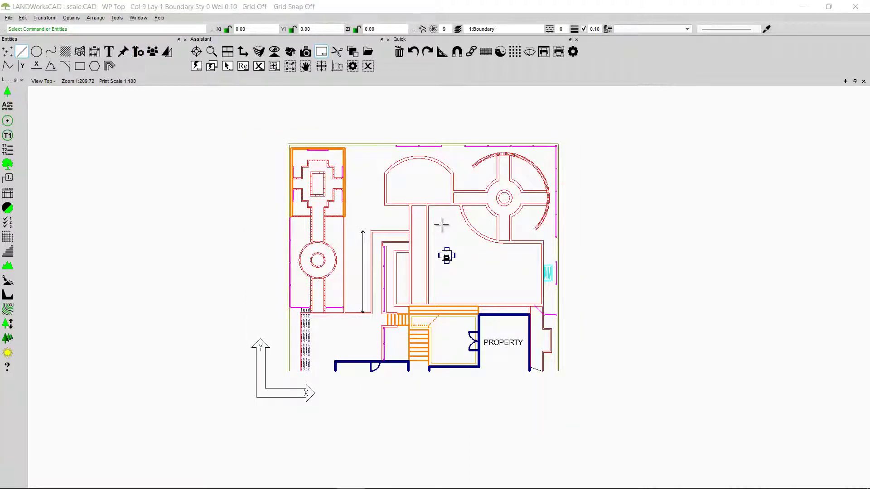
- Start a new layout named 'Layout plan 01' with A3 paper size
{"action": "left_click", "coordinate": [324, 50]}
{"action": "left_click", "coordinate": [197, 67]}
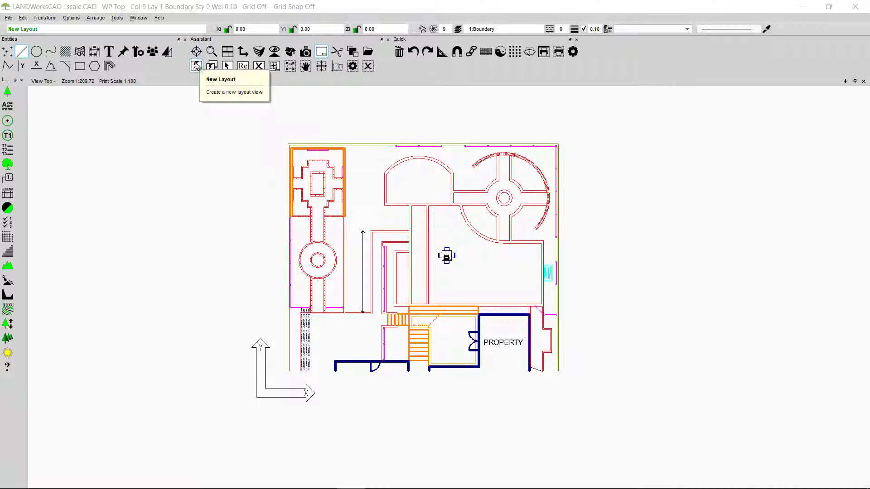
{"action": "left_click", "coordinate": [197, 68]}
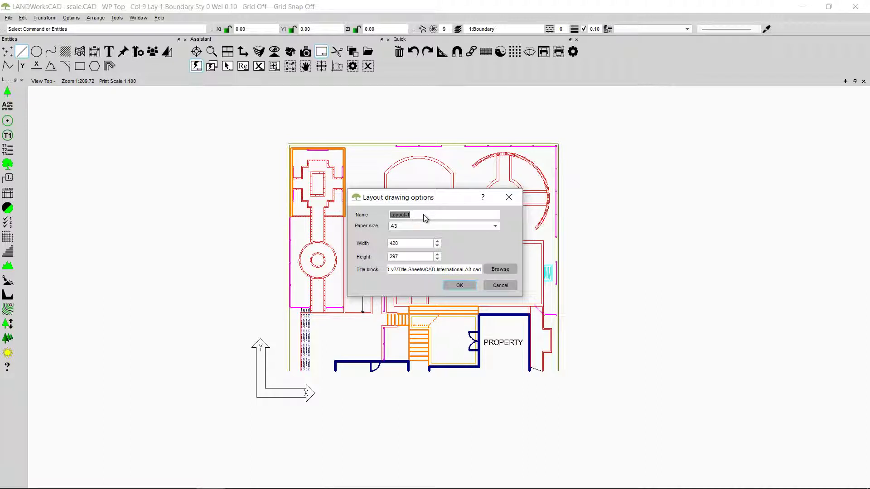
{"action": "key", "text": "BackSpace"}
{"action": "type", "text": "L"}
{"action": "left_click", "coordinate": [495, 227]}
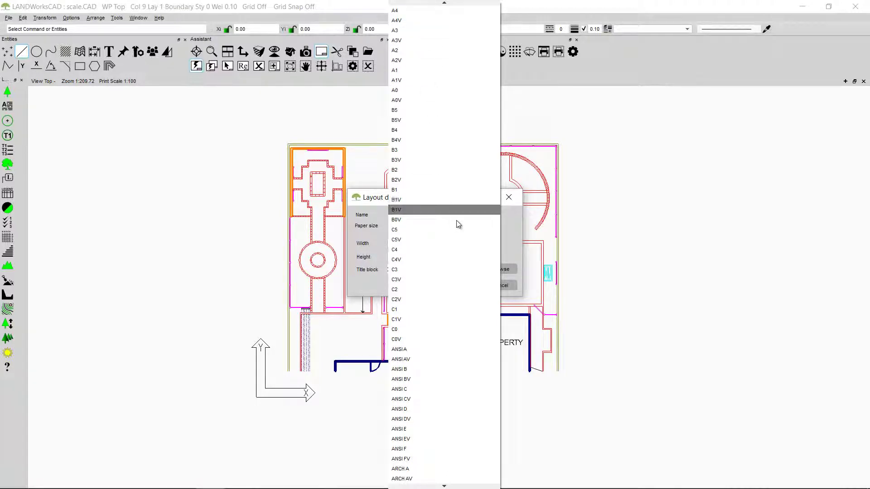
{"action": "left_click", "coordinate": [421, 29]}
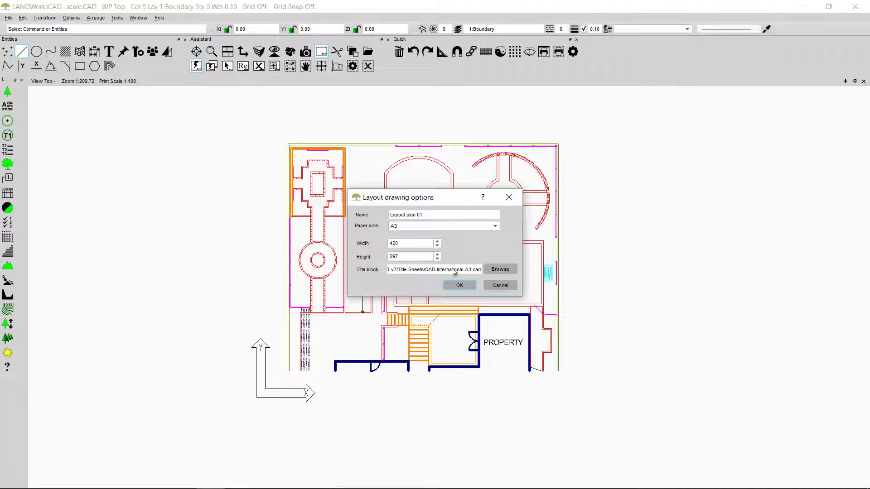
- Attach the CAD-International-A3.cad title block and create the layout
{"action": "left_click", "coordinate": [499, 271]}
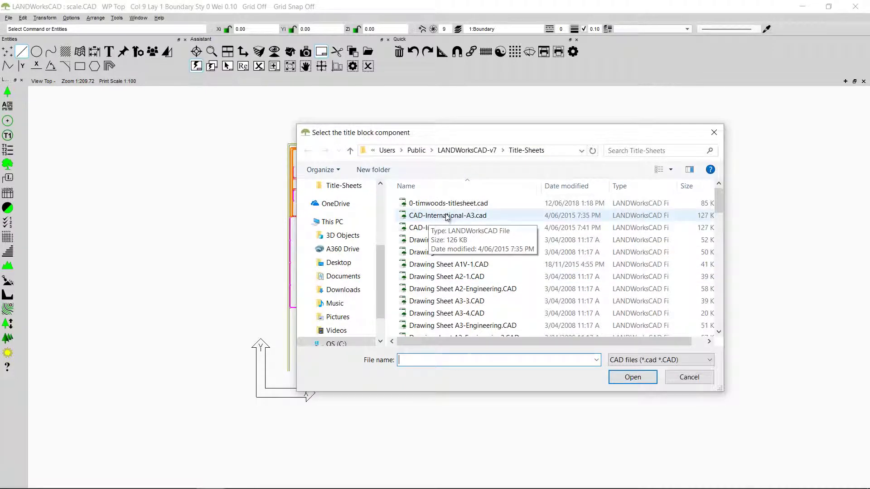
{"action": "left_click", "coordinate": [480, 217]}
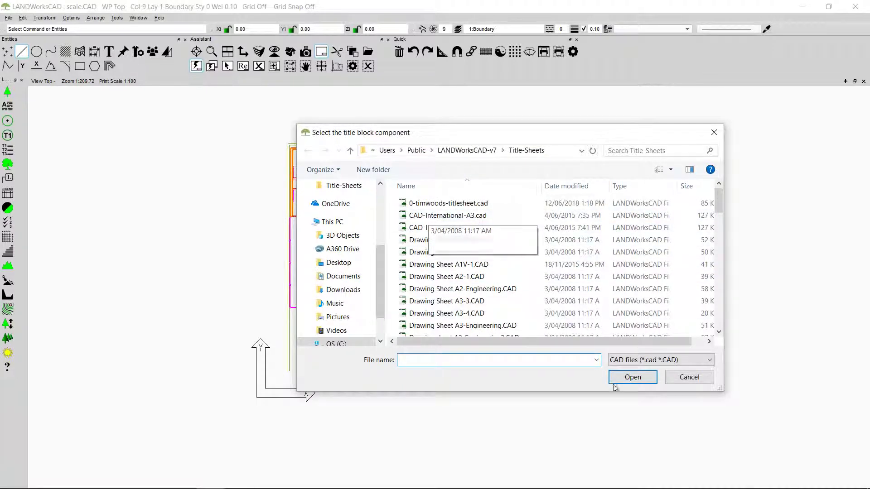
{"action": "left_click", "coordinate": [637, 376]}
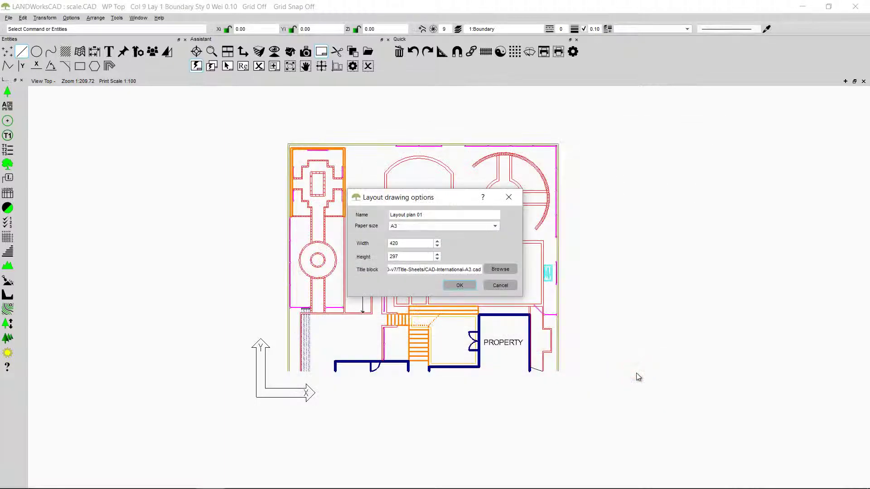
{"action": "left_click", "coordinate": [459, 286]}
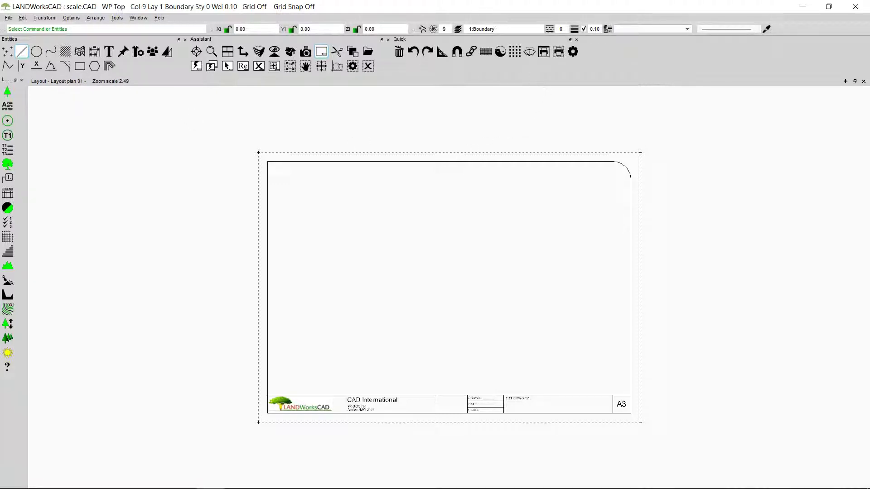
- Tile the Layout plan 01 sheet beside the garden plan's top view window
{"action": "left_click", "coordinate": [138, 19]}
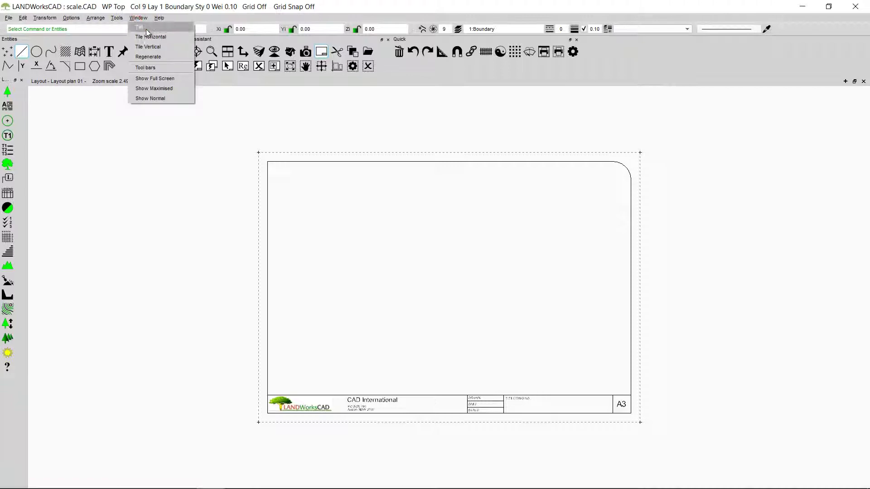
{"action": "left_click", "coordinate": [147, 29]}
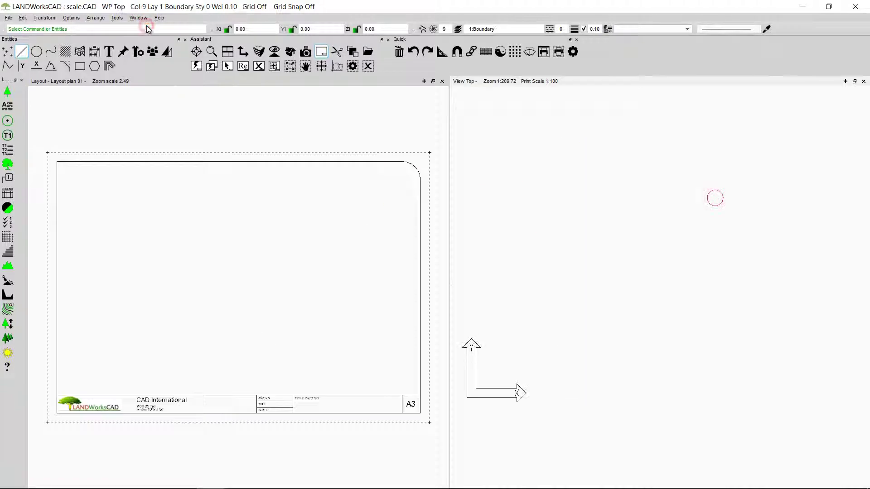
{"action": "left_click", "coordinate": [724, 438]}
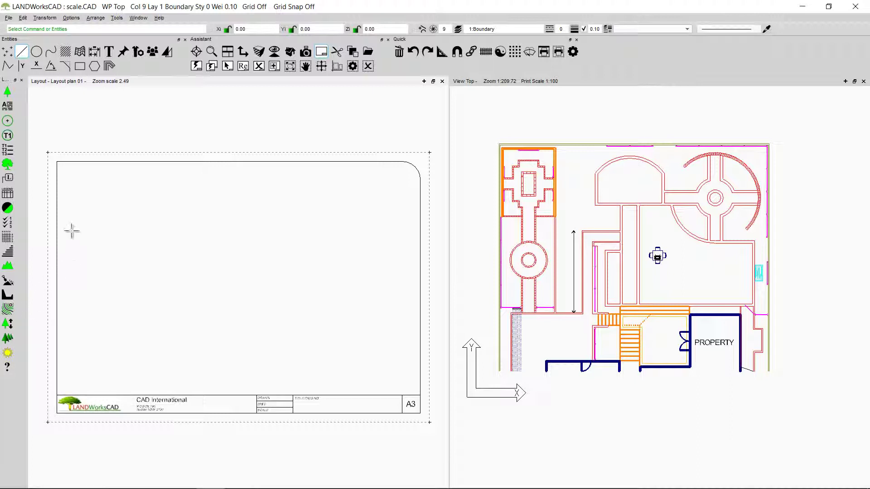
- Add a Top view viewport of the garden plan at view scale 50
{"action": "left_click", "coordinate": [274, 66]}
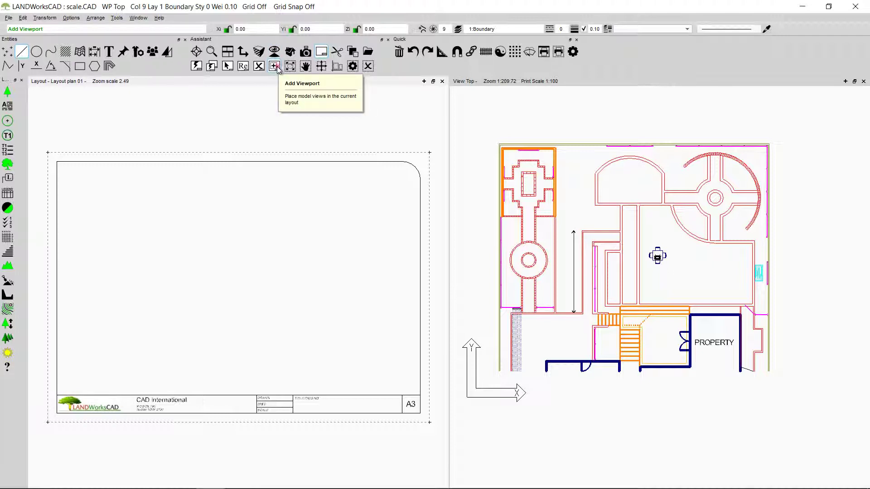
{"action": "left_click", "coordinate": [276, 66]}
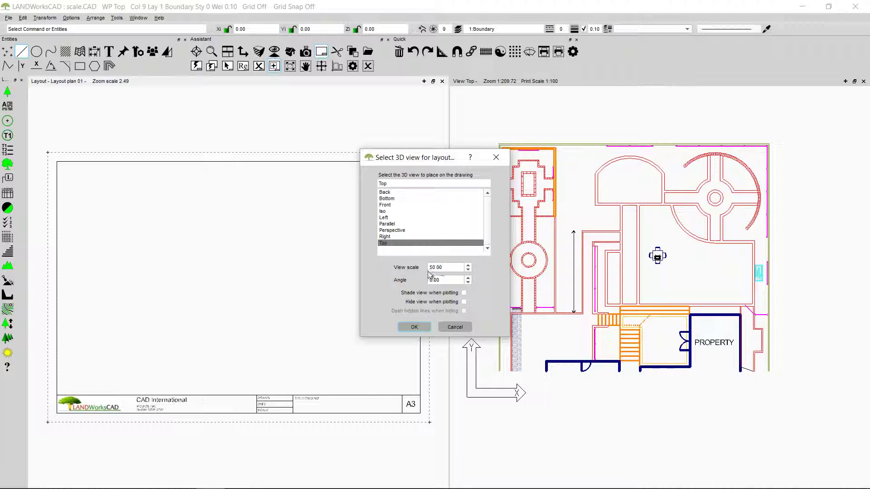
{"action": "left_click", "coordinate": [420, 325]}
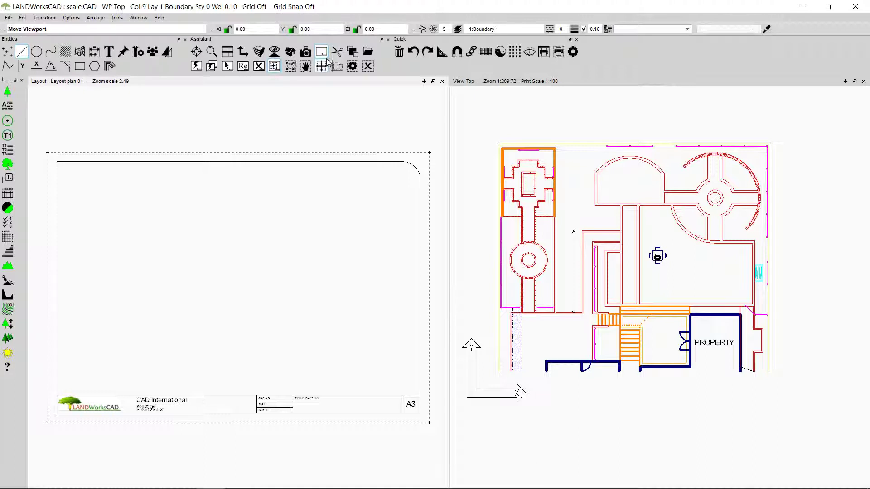
- Clip the viewport from the sheet's top-left to above the title block, then open the scale comparison image
{"action": "left_click", "coordinate": [65, 169]}
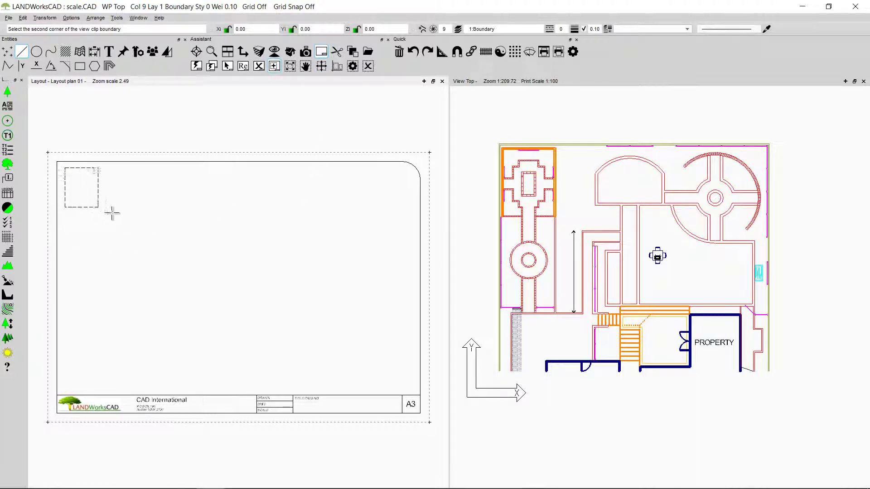
{"action": "left_click", "coordinate": [416, 388]}
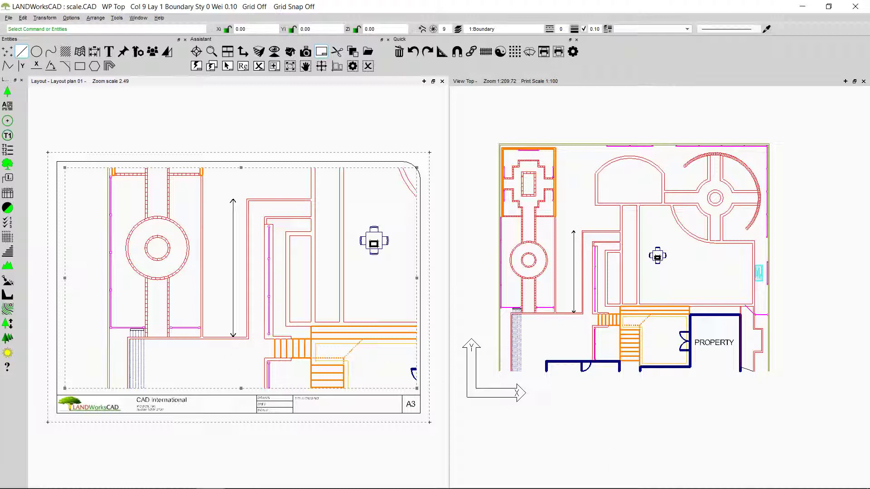
{"action": "left_click", "coordinate": [491, 481]}
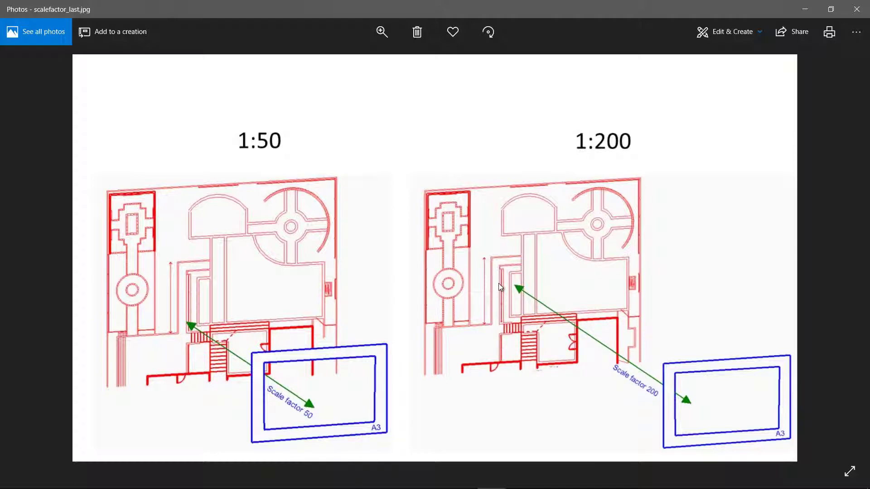
- Switch from Photos back to the LANDWorksCAD layout
{"action": "mouse_move", "coordinate": [243, 487]}
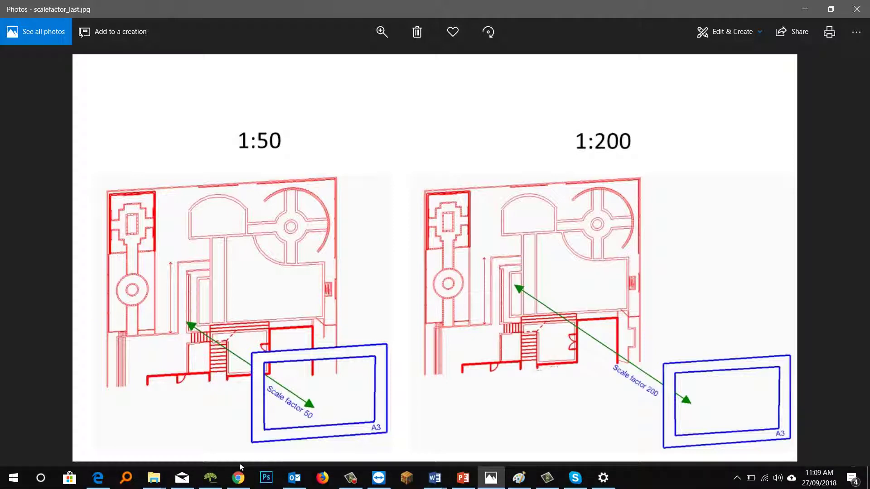
{"action": "left_click", "coordinate": [210, 478]}
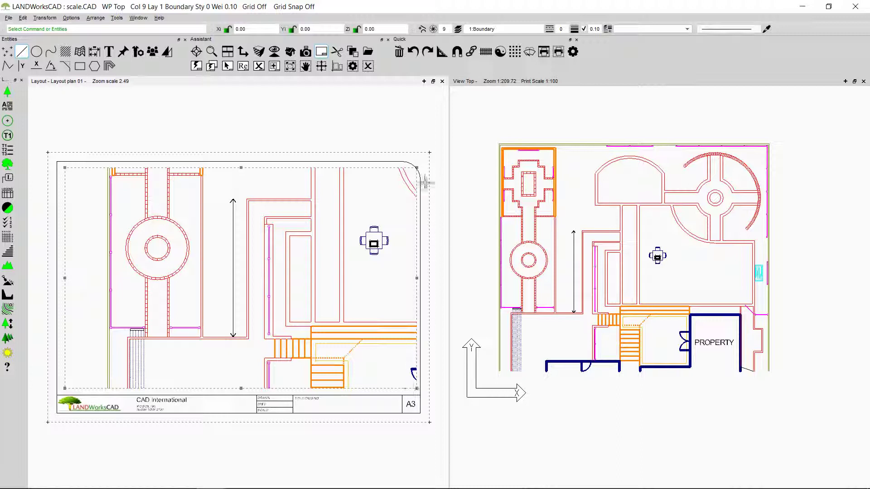
- Rescale the garden plan viewport to 1:200 in Change layout drawing view
{"action": "double_click", "coordinate": [417, 167]}
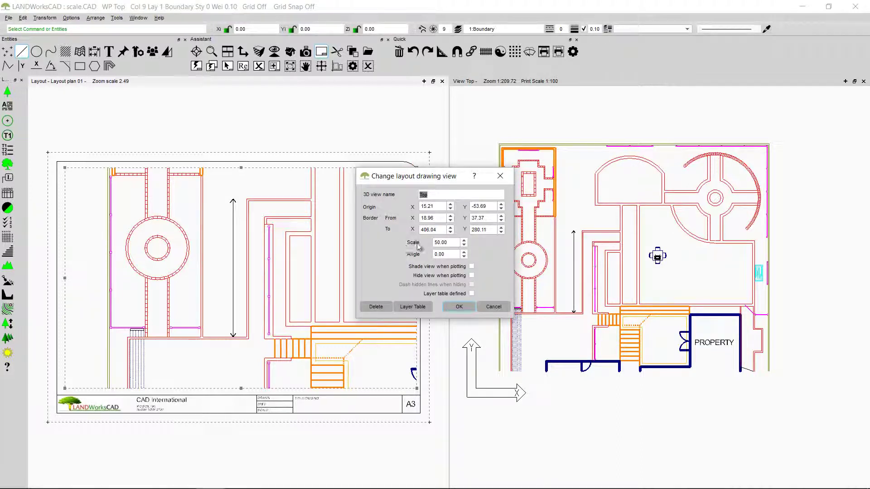
{"action": "left_click", "coordinate": [437, 243]}
{"action": "left_click", "coordinate": [457, 305]}
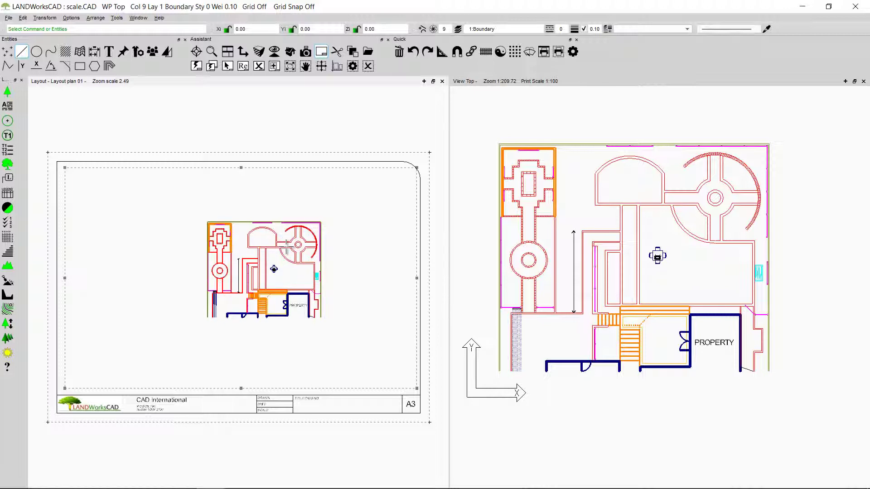
- Set the garden plan viewport's scale to 100 in Change layout drawing view
{"action": "double_click", "coordinate": [416, 167]}
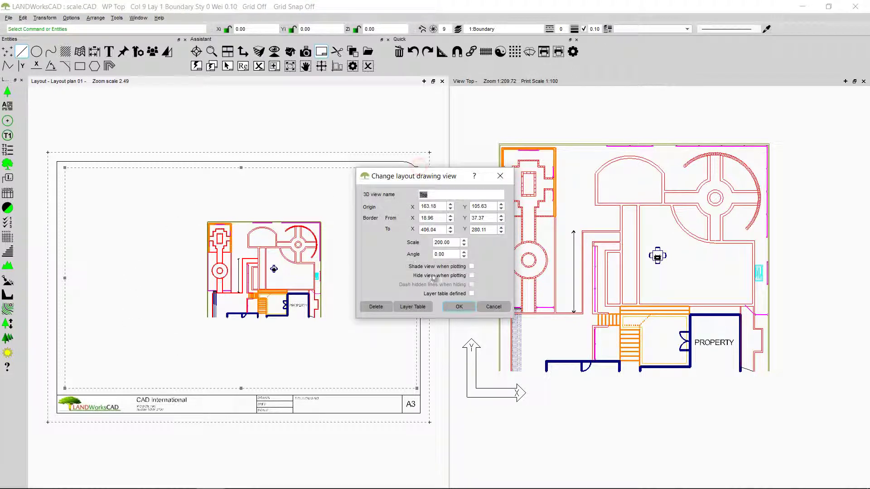
{"action": "double_click", "coordinate": [442, 243]}
{"action": "left_click", "coordinate": [439, 245]}
{"action": "left_click", "coordinate": [456, 309]}
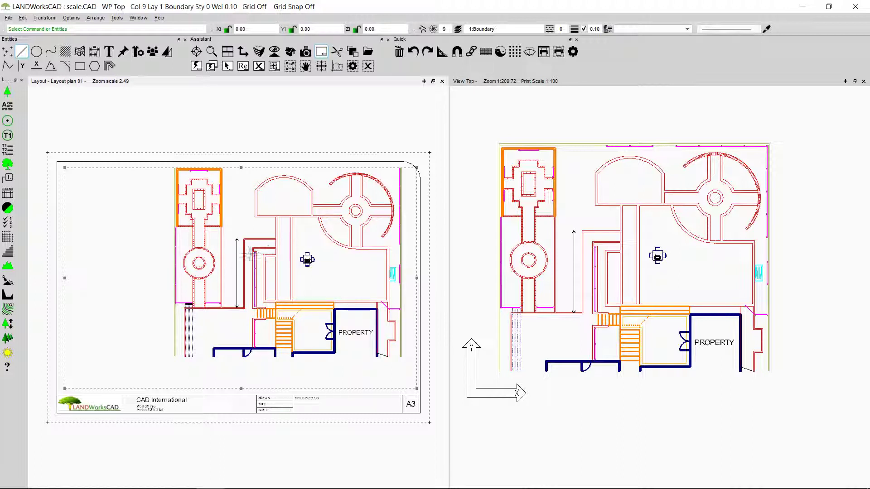
- Pan the plan inside the viewport left and down from a wall corner to centre it
{"action": "left_click", "coordinate": [306, 67]}
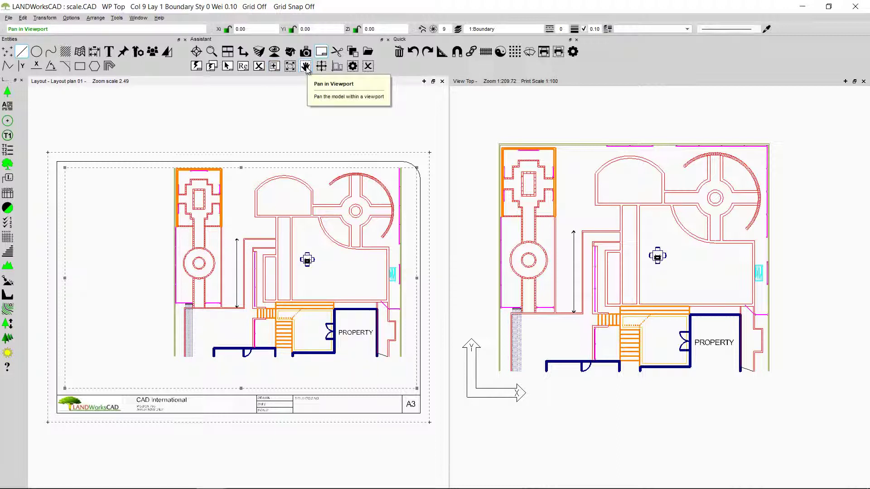
{"action": "left_click", "coordinate": [306, 67]}
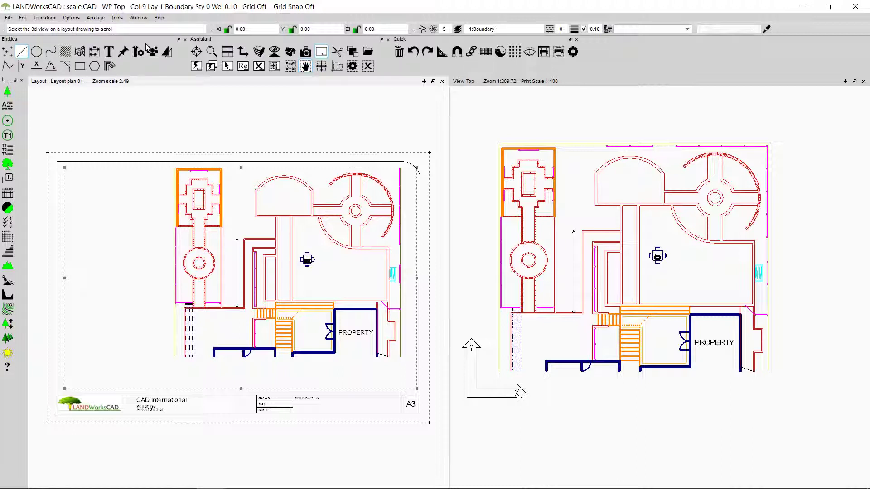
{"action": "left_click", "coordinate": [416, 167]}
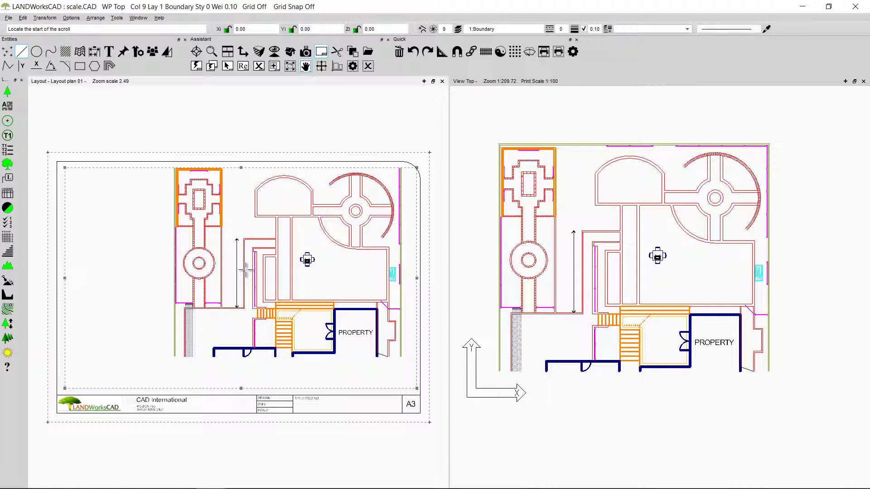
{"action": "left_click", "coordinate": [286, 248]}
{"action": "left_click", "coordinate": [244, 269]}
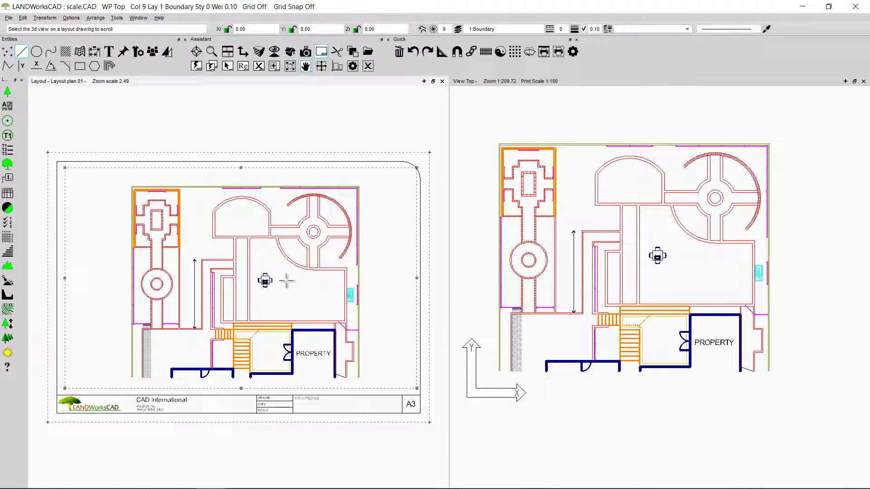